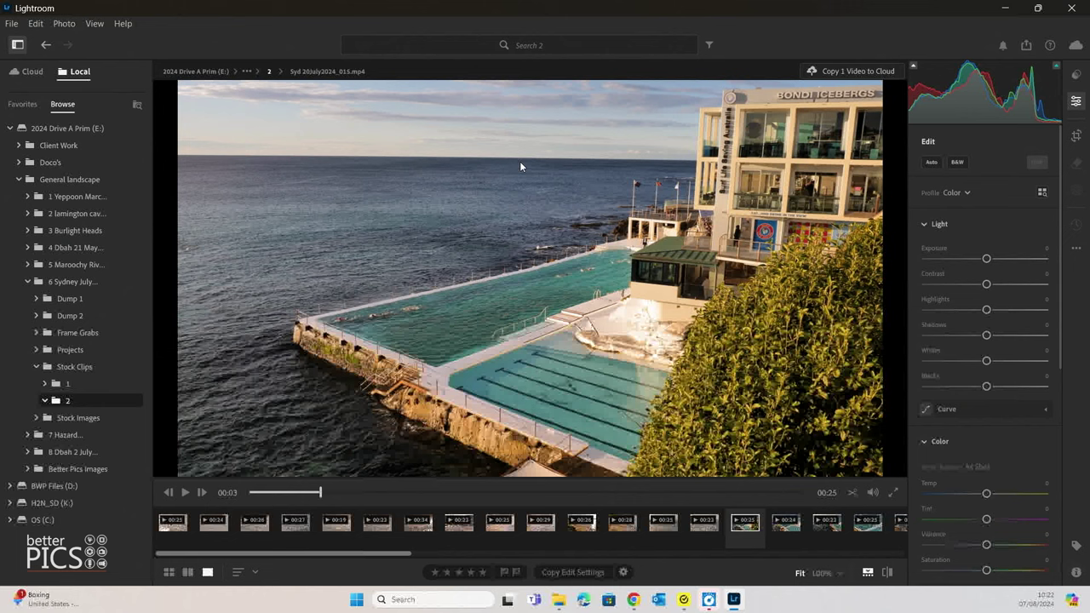
Save the current video frame as a still and open Syd 20July2024_015.jpg.
right_click(490, 246)
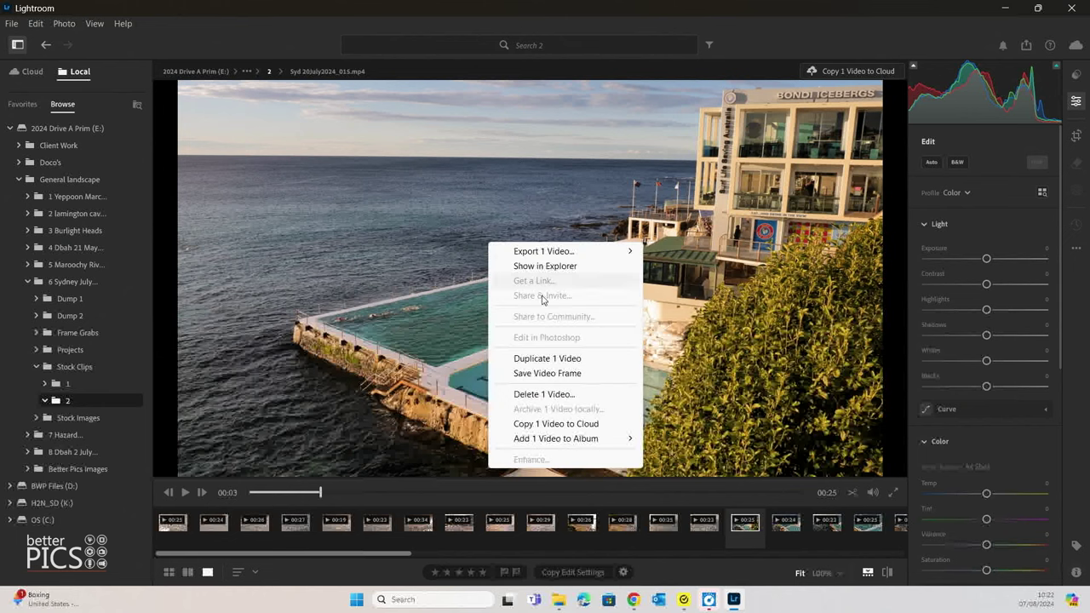
left_click(546, 373)
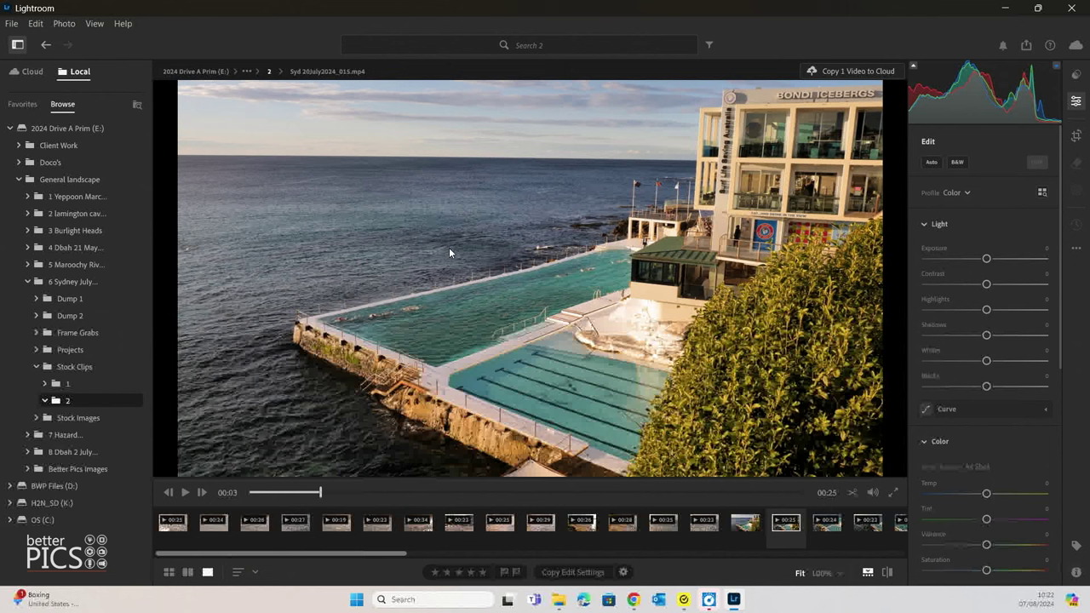
left_click(750, 526)
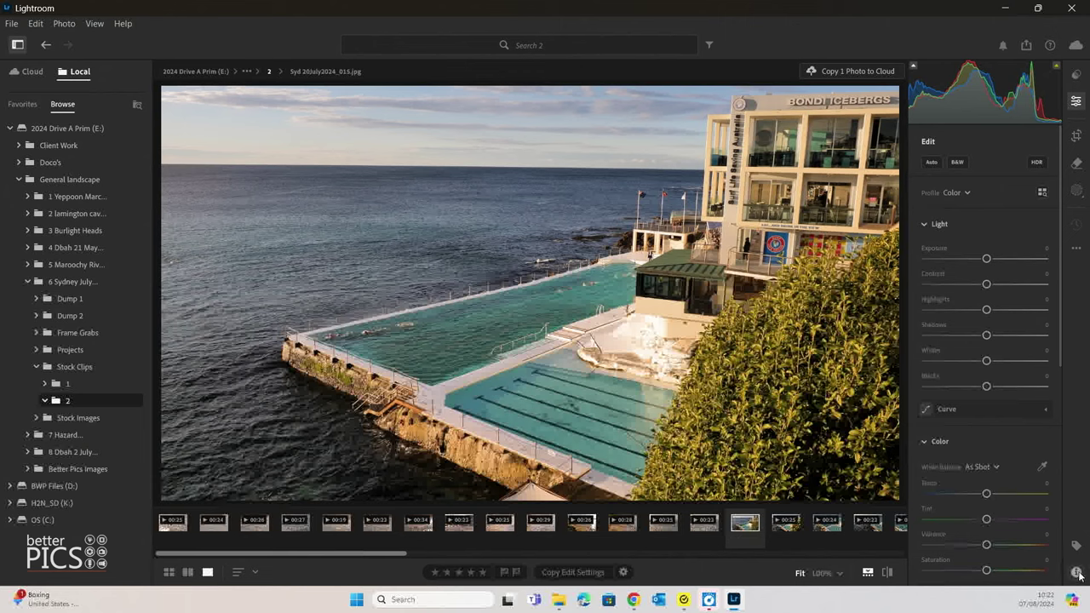
Confirm the grab is a 3840 x 2160 JPG, then return to Syd 20July2024_015.mp4.
left_click(1077, 573)
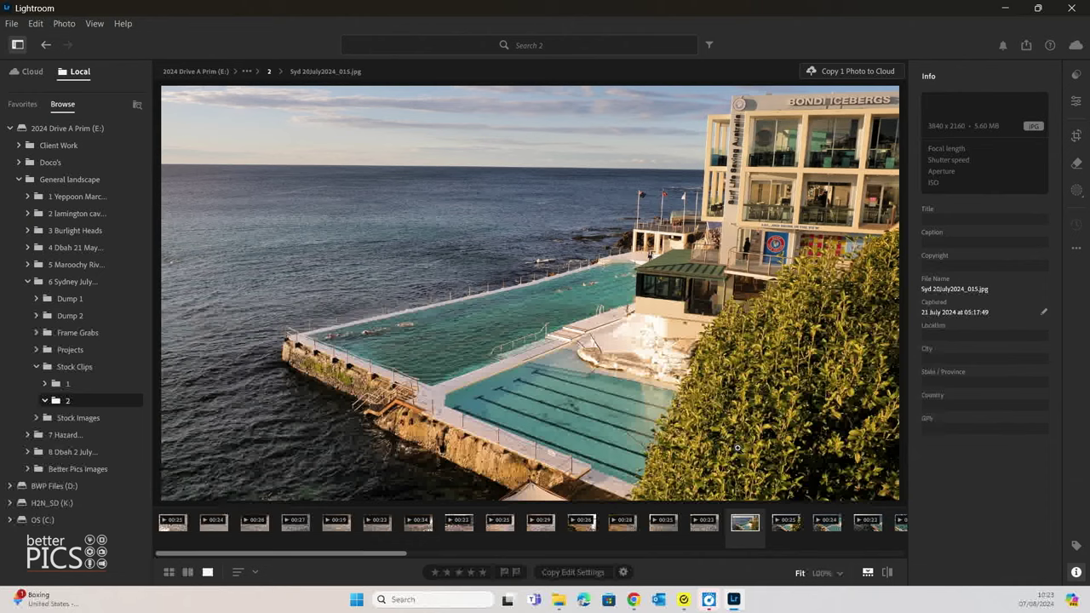
left_click(786, 529)
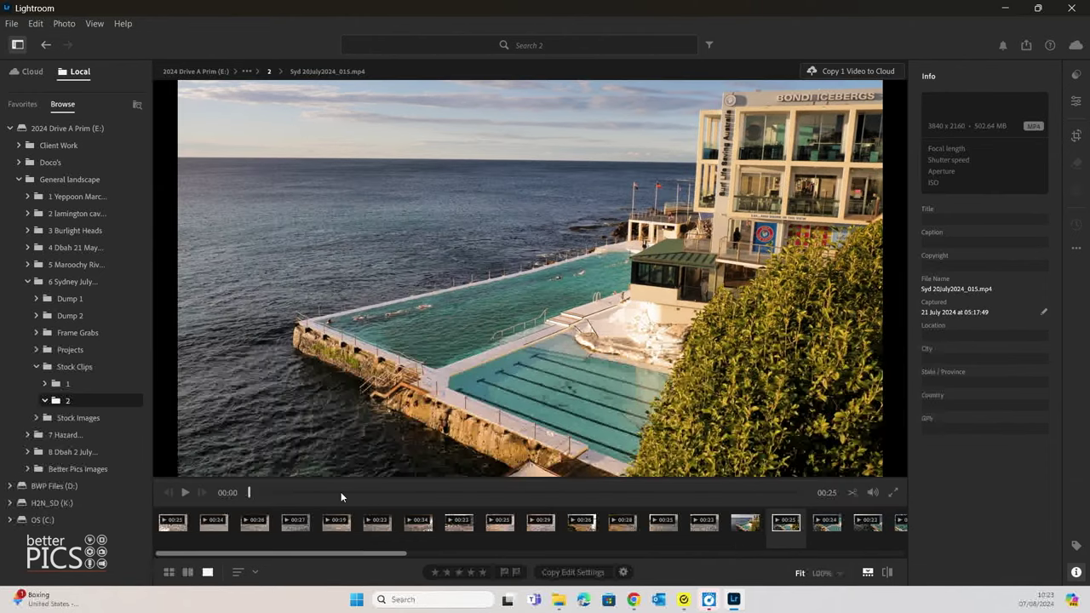
Export the video frame at 00:04 as a JPEG into the Frame Grabs folder.
left_click(341, 492)
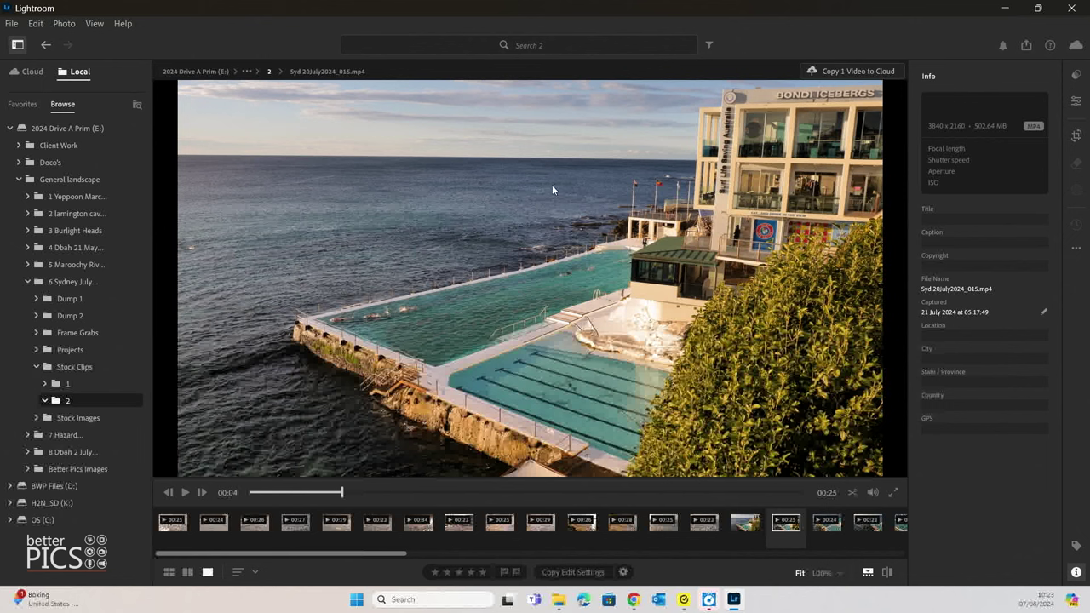
left_click(1026, 46)
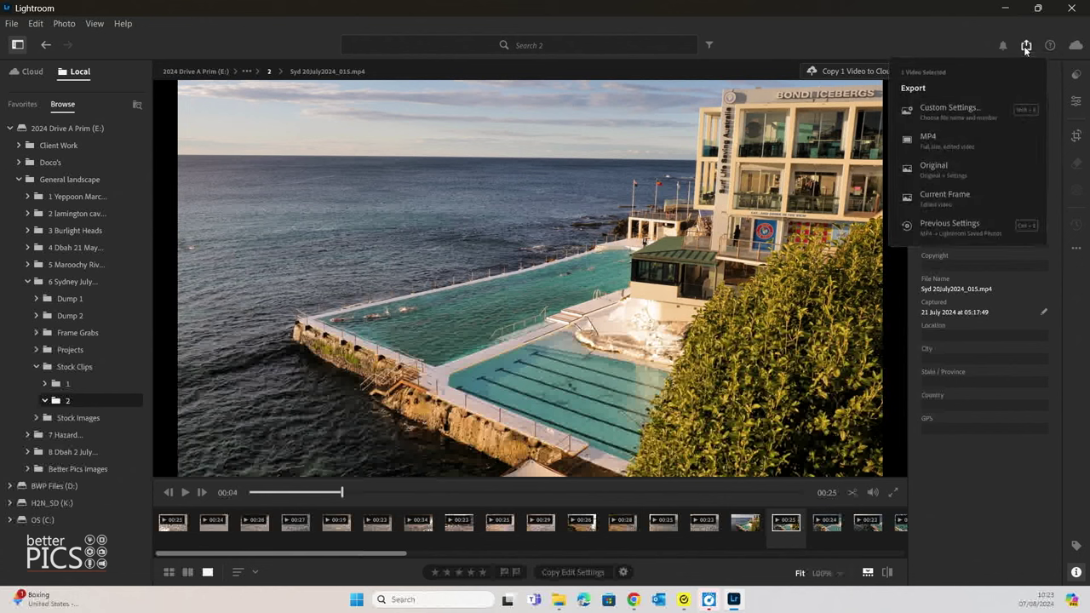
left_click(965, 196)
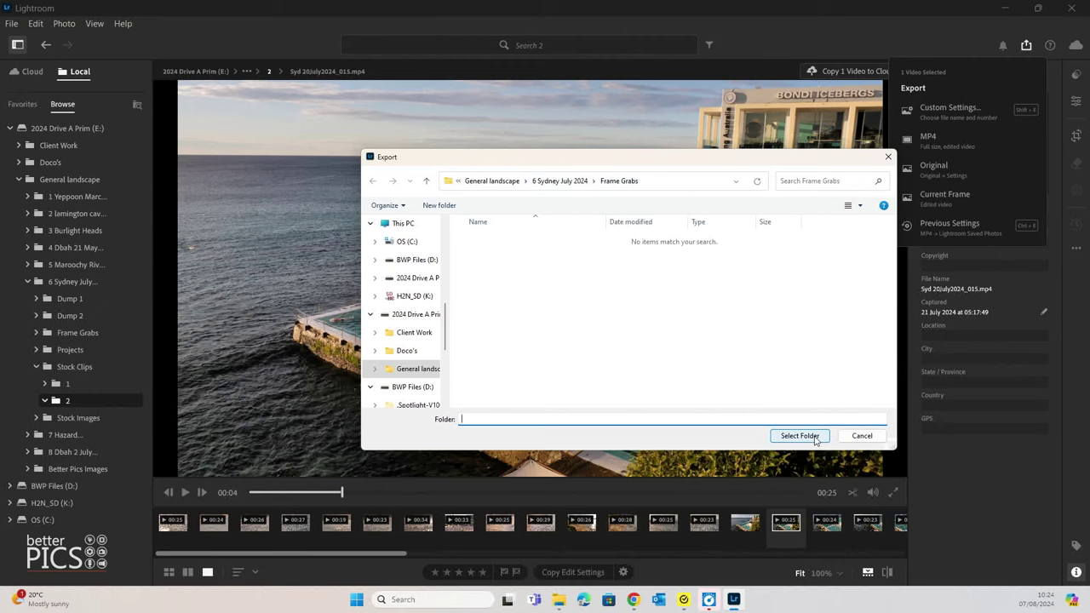
left_click(800, 436)
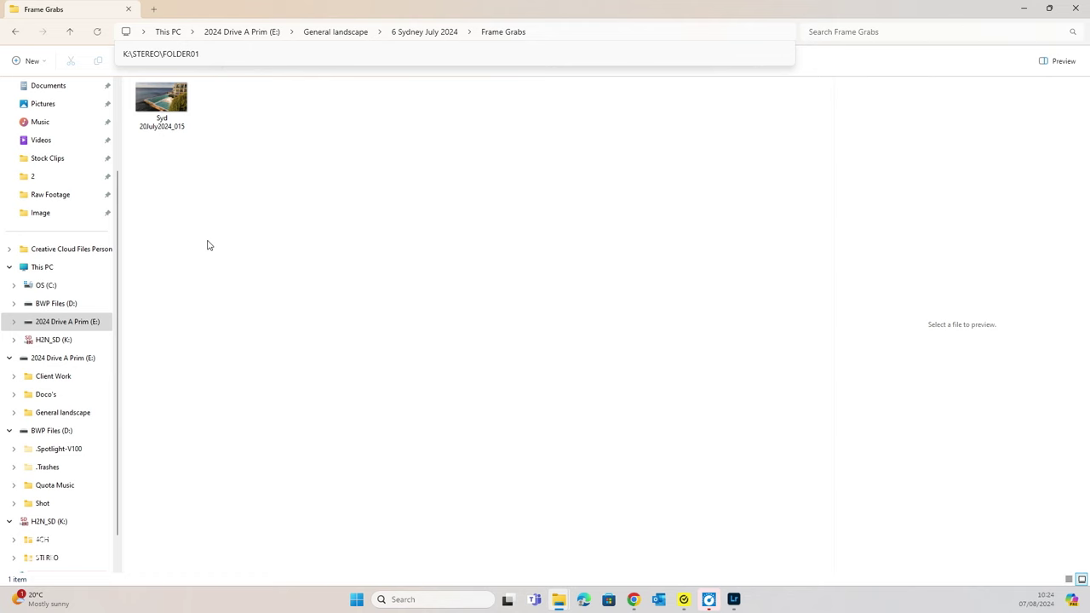
Browse from 6 Sydney July 2024 into the Frame Grabs folder.
left_click(164, 123)
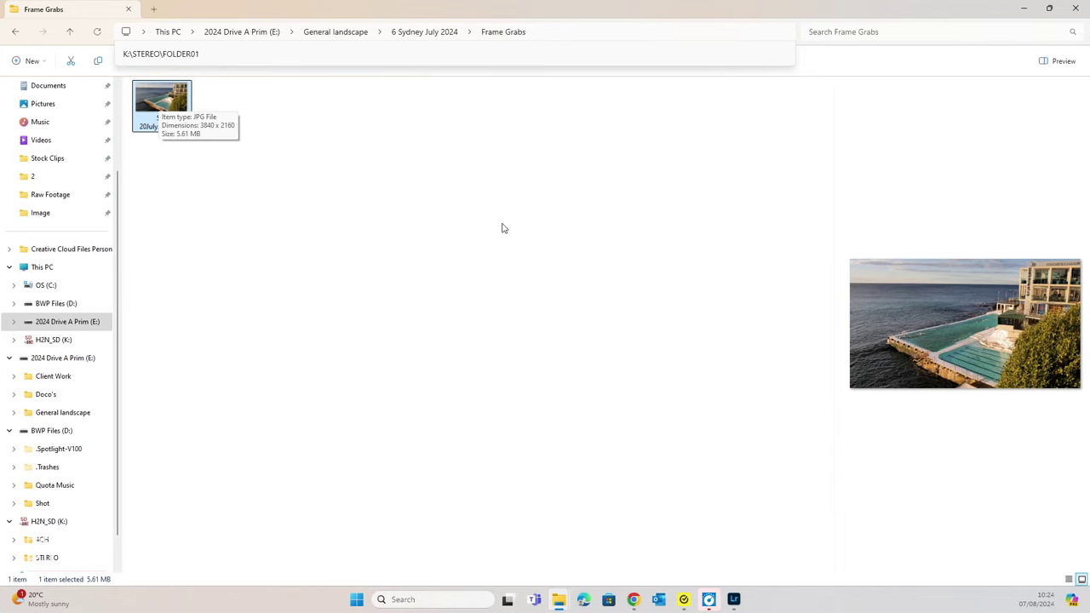
left_click(425, 32)
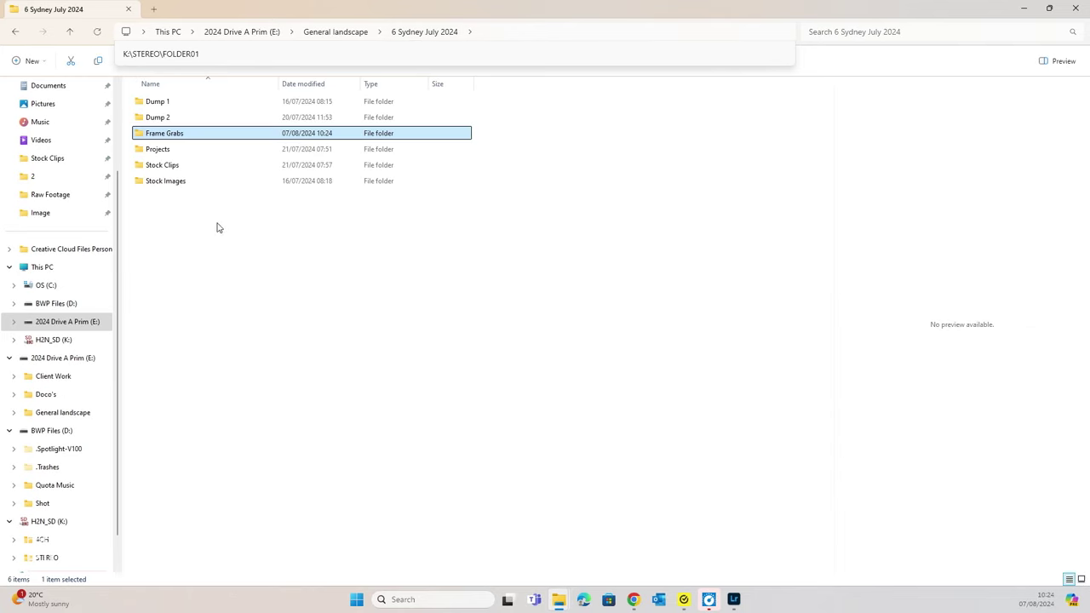
double_click(198, 119)
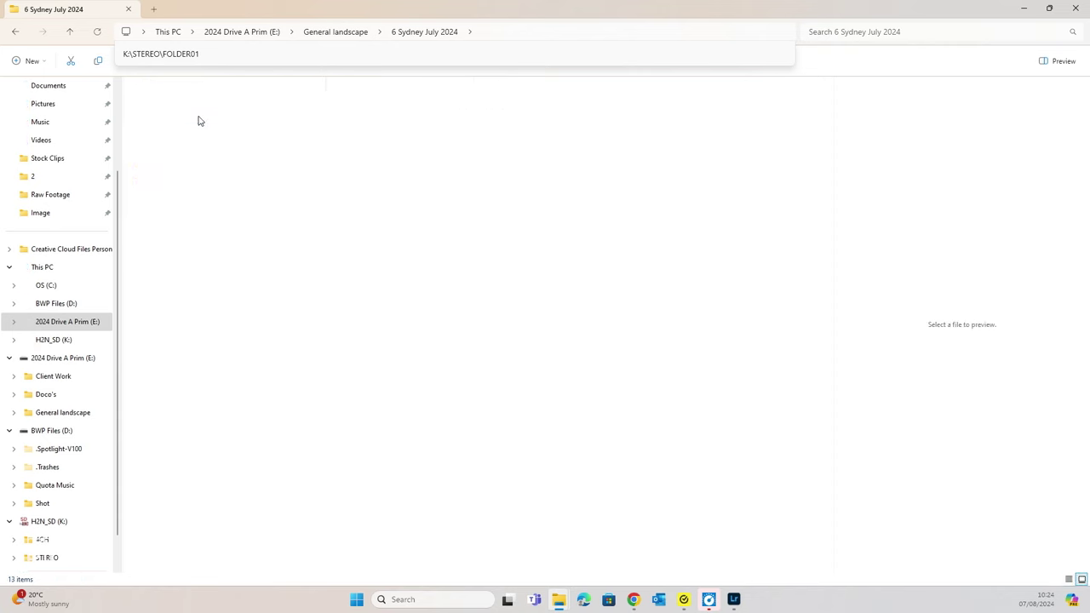
left_click(411, 34)
double_click(290, 126)
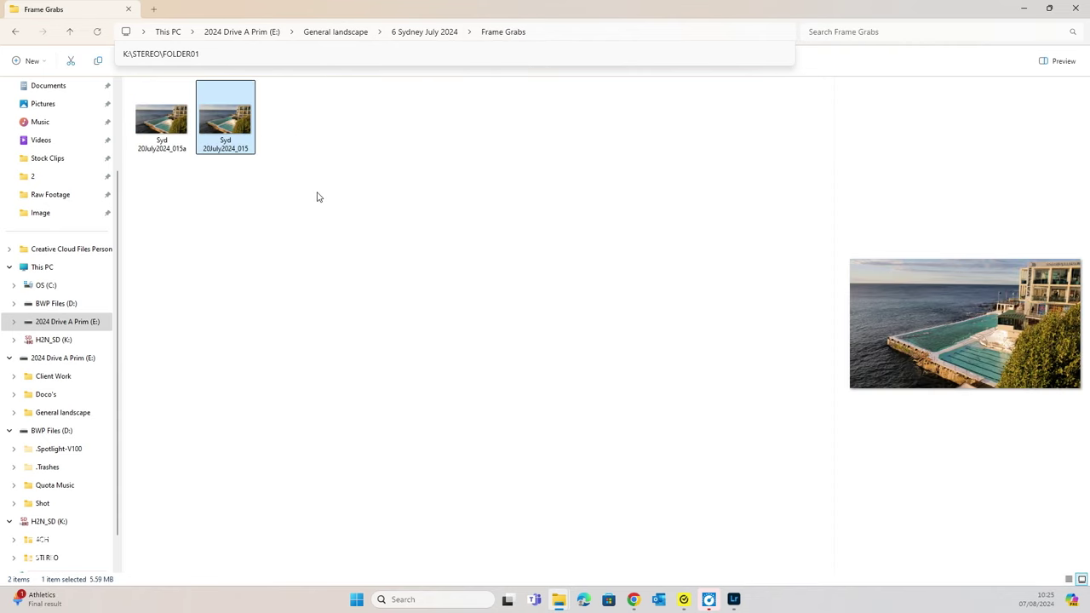
Select Syd 20July2024_015 and Syd 20July2024_015a in turn to compare them.
left_click(242, 218)
left_click_drag(251, 187, 136, 86)
left_click(194, 245)
left_click(183, 156)
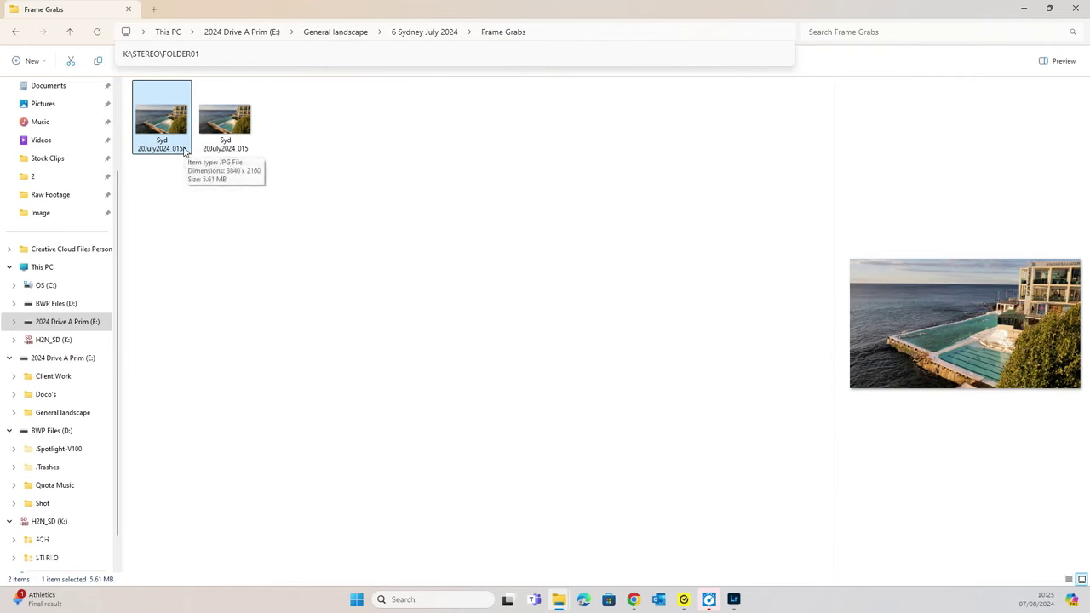
left_click(225, 128)
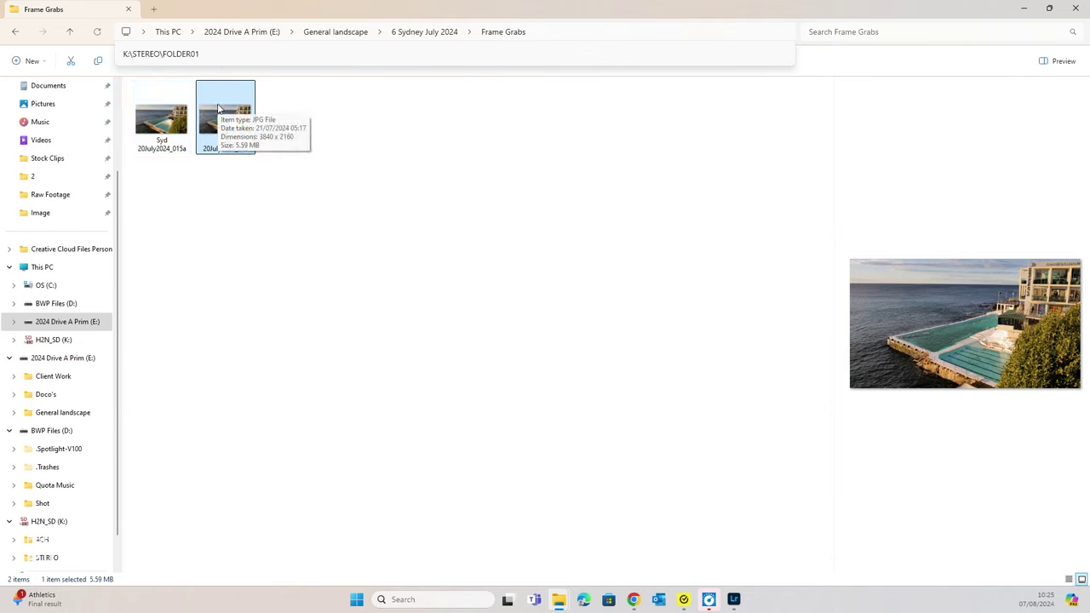
left_click(167, 116)
left_click(219, 119)
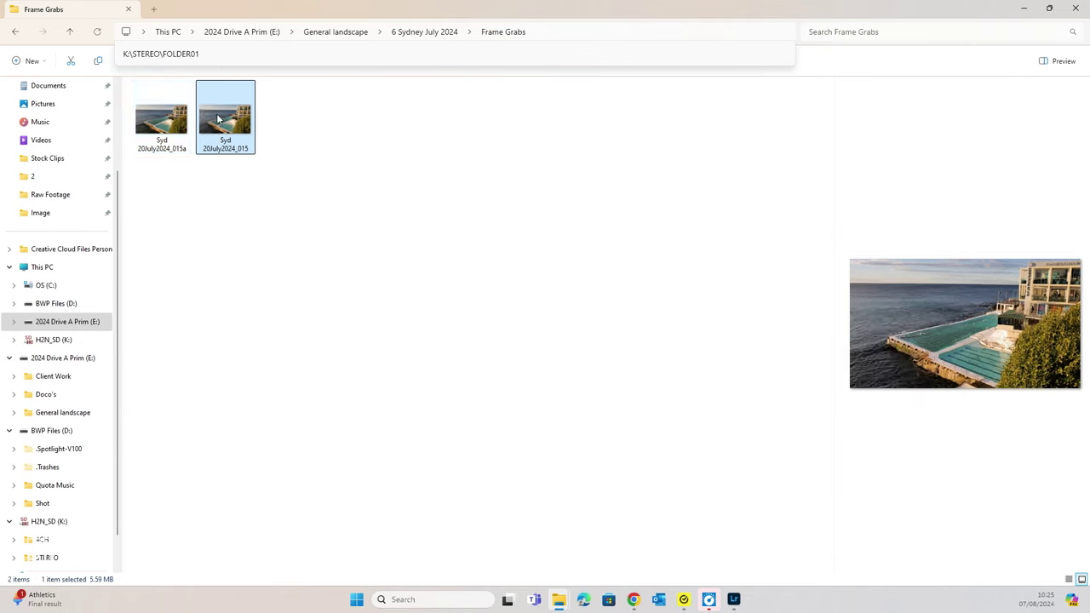
left_click(176, 122)
left_click(247, 112)
Back in Lightroom, show the Frame Grabs folder's two photos in Compare view.
left_click(733, 600)
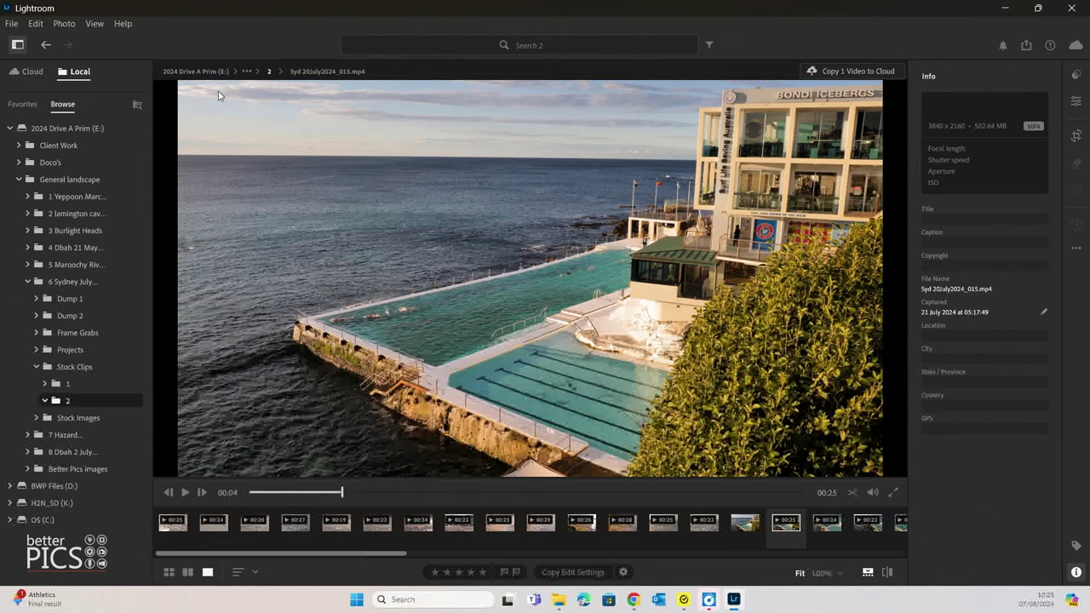
left_click(80, 334)
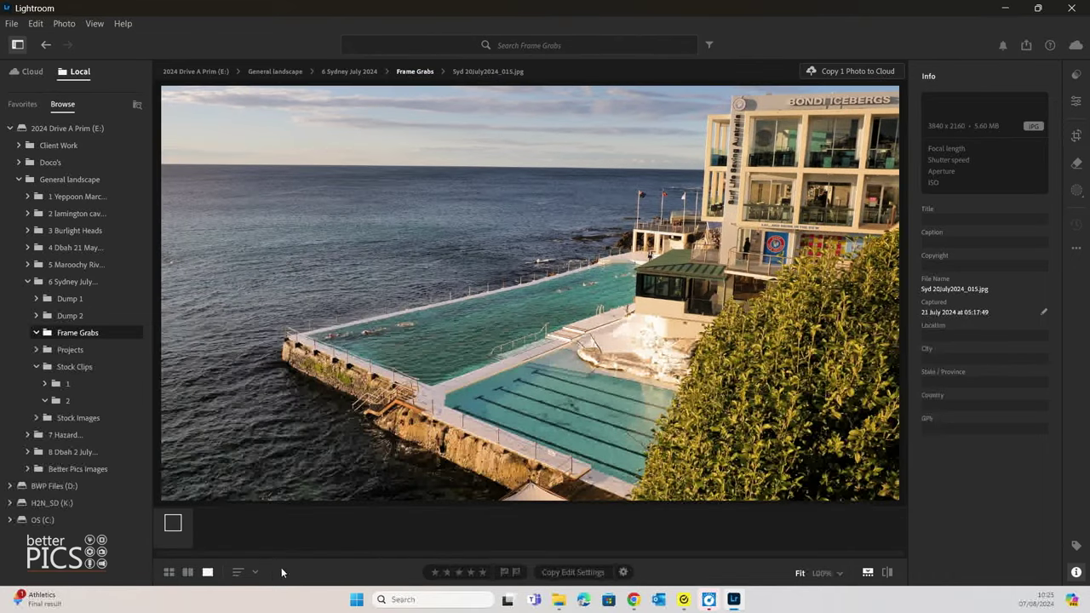
left_click(188, 572)
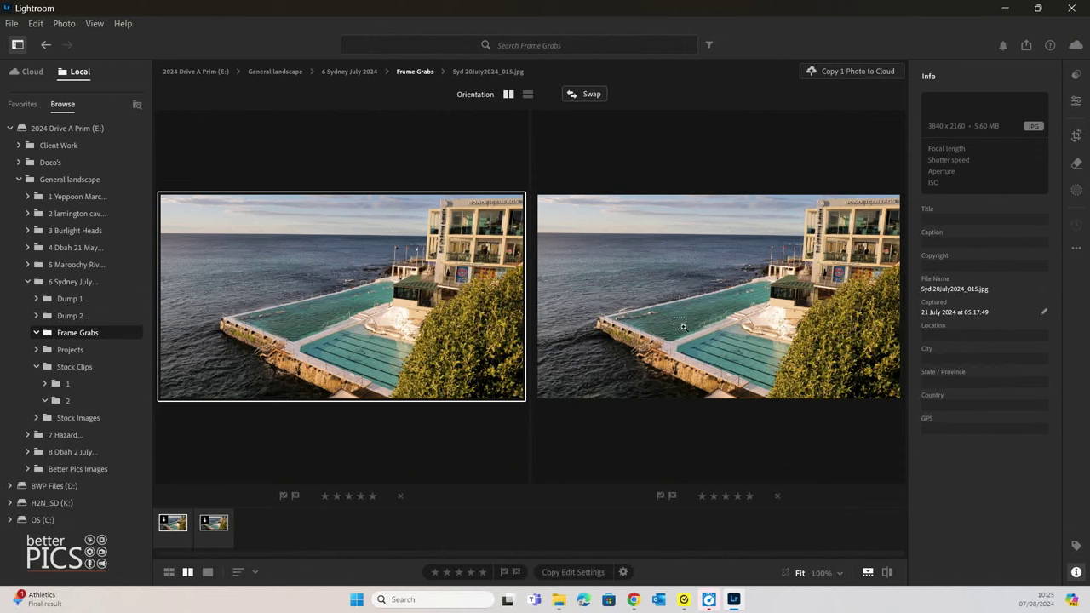
Zoom both grabs to 100% and pan the right one to the Icebergs sign.
left_click(372, 317)
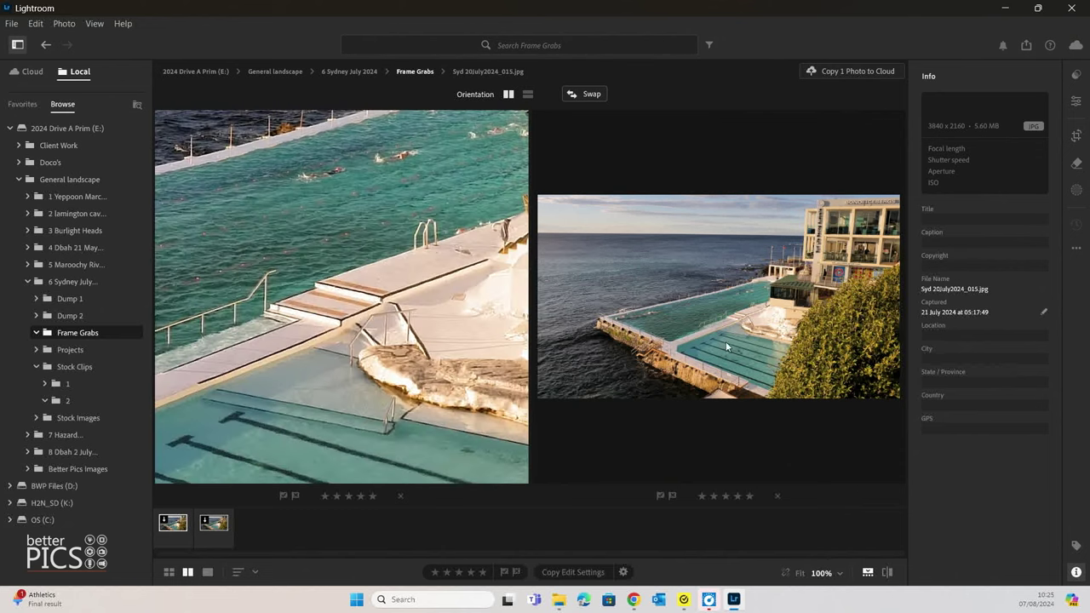
left_click(747, 317)
left_click(736, 332)
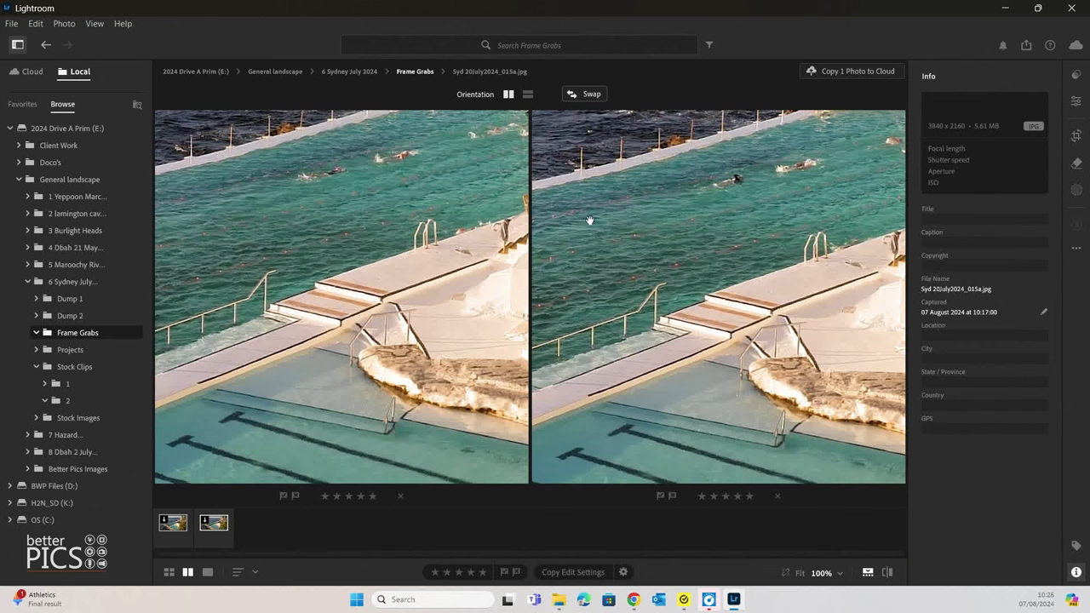
scroll(656, 171, "up", 5)
scroll(800, 195, "up", 10)
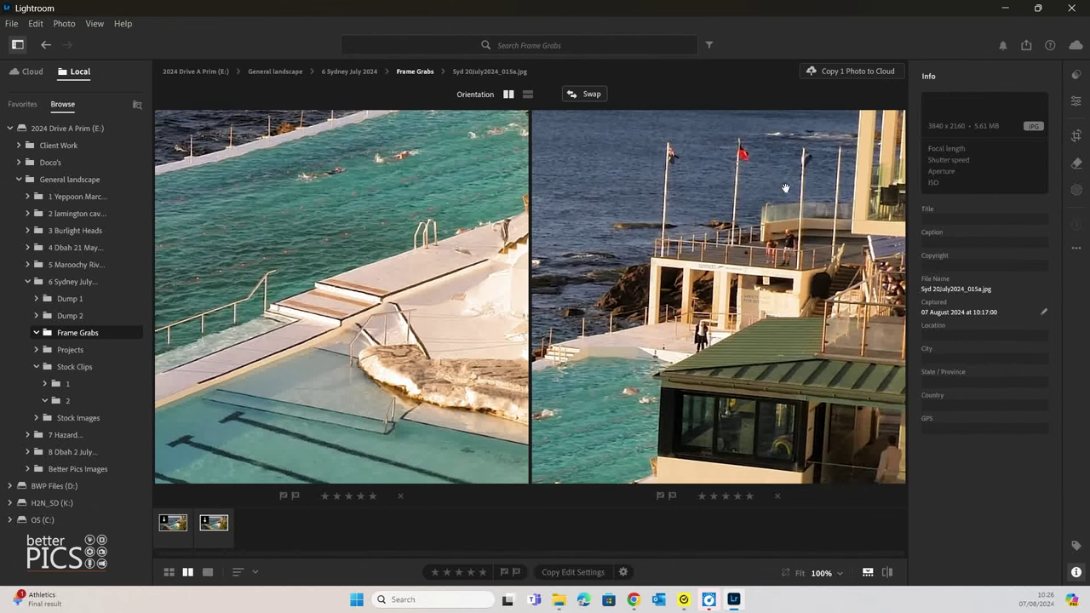
left_click_drag(789, 207, 423, 157)
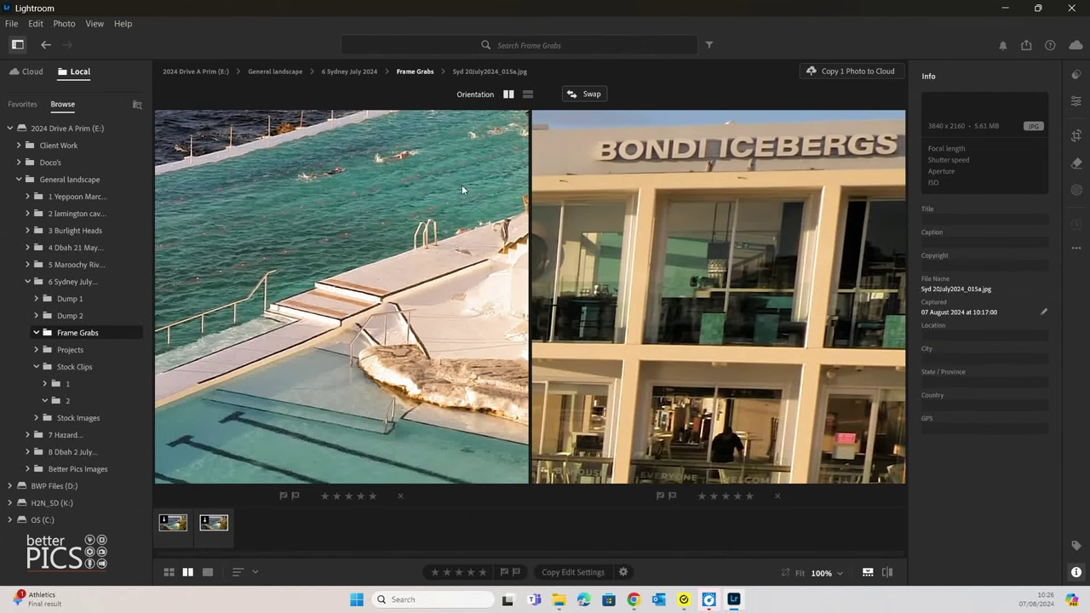
left_click(312, 251)
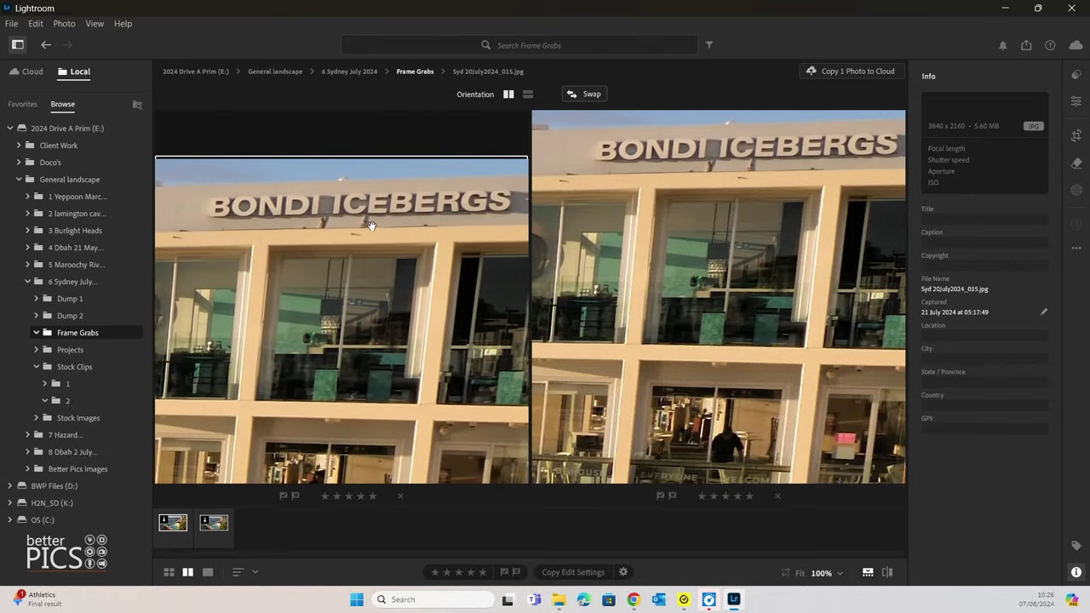
left_click(582, 199)
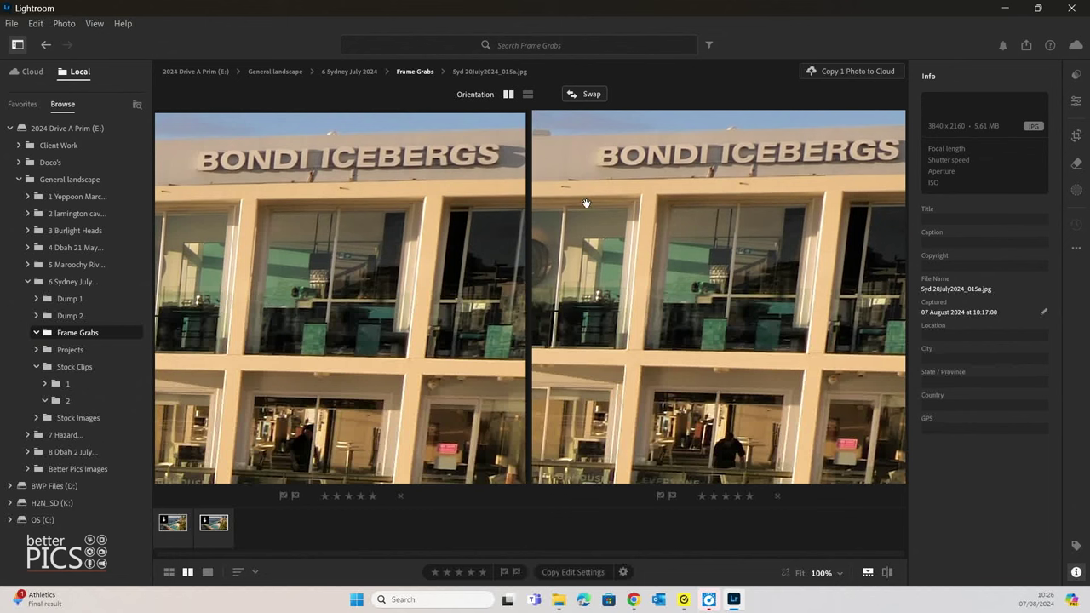
left_click(422, 249)
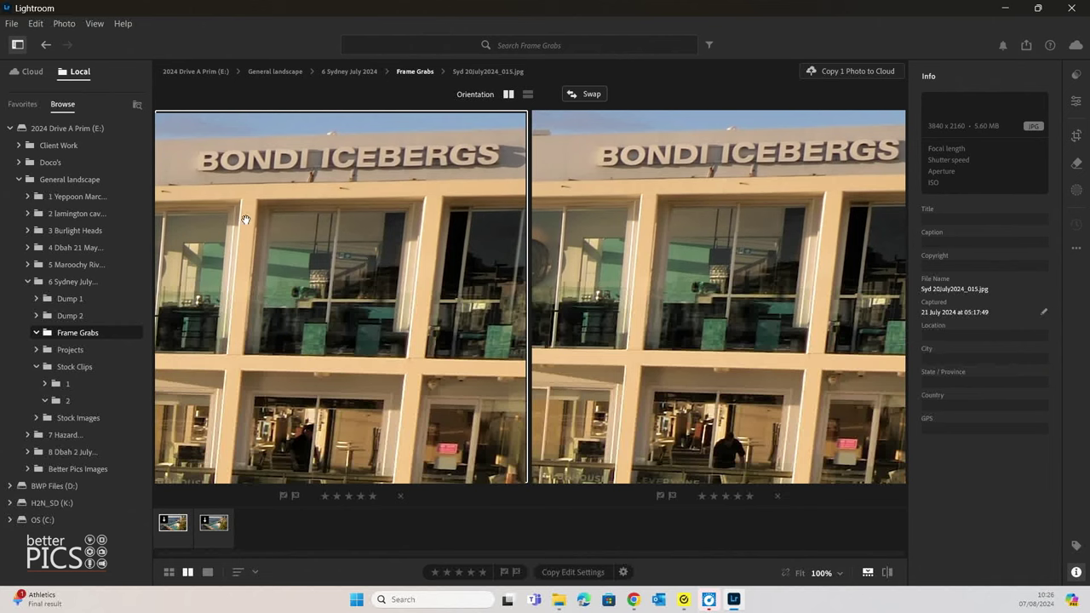
Pan both grabs across the Surf Life Saving sign, flags and deck.
mouse_move(241, 219)
left_mouse_down()
mouse_move(481, 192)
mouse_move(267, 153)
mouse_move(231, 215)
left_mouse_up()
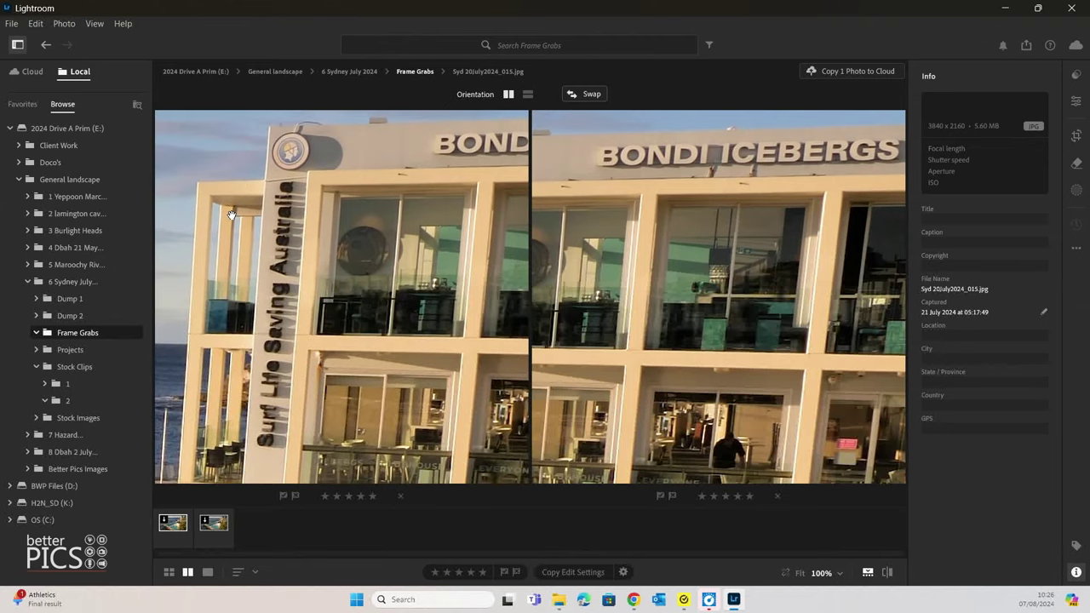
left_click(575, 208)
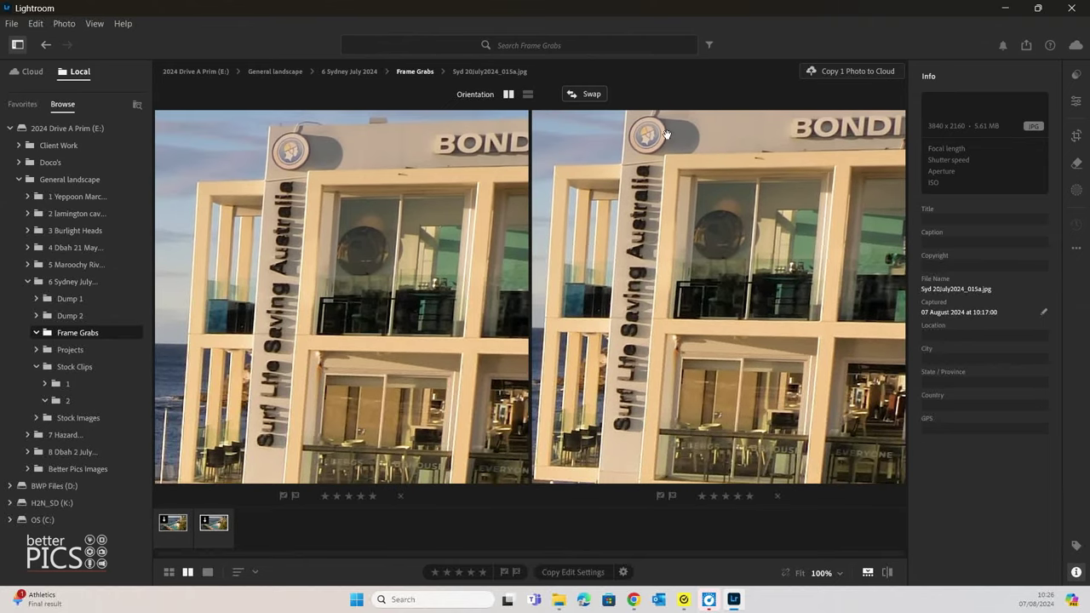
left_click_drag(564, 336, 673, 263)
left_click(315, 316)
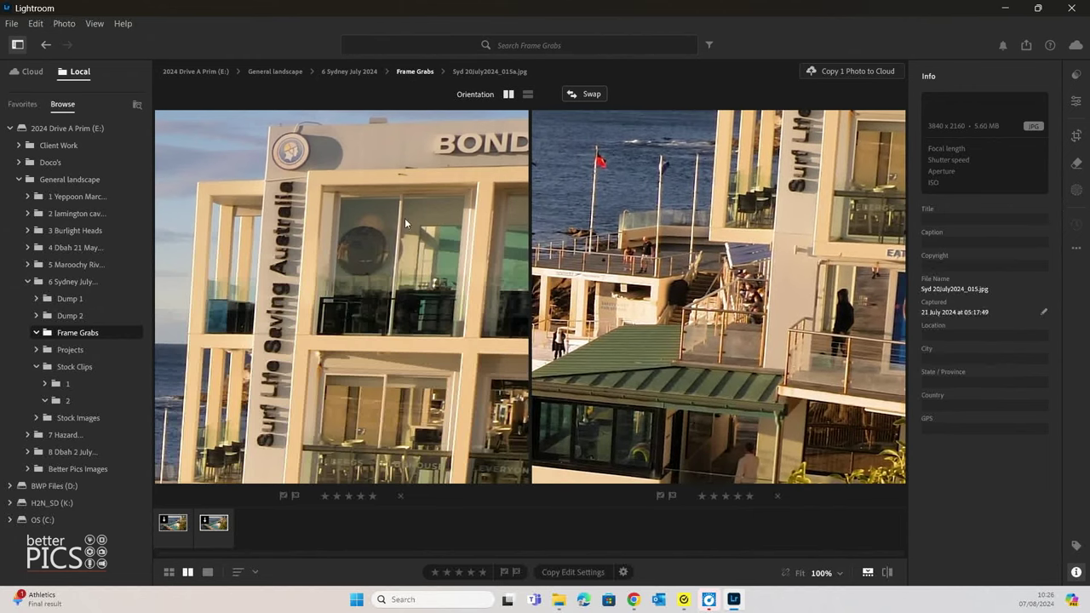
left_click_drag(302, 349, 308, 266)
left_click(622, 346)
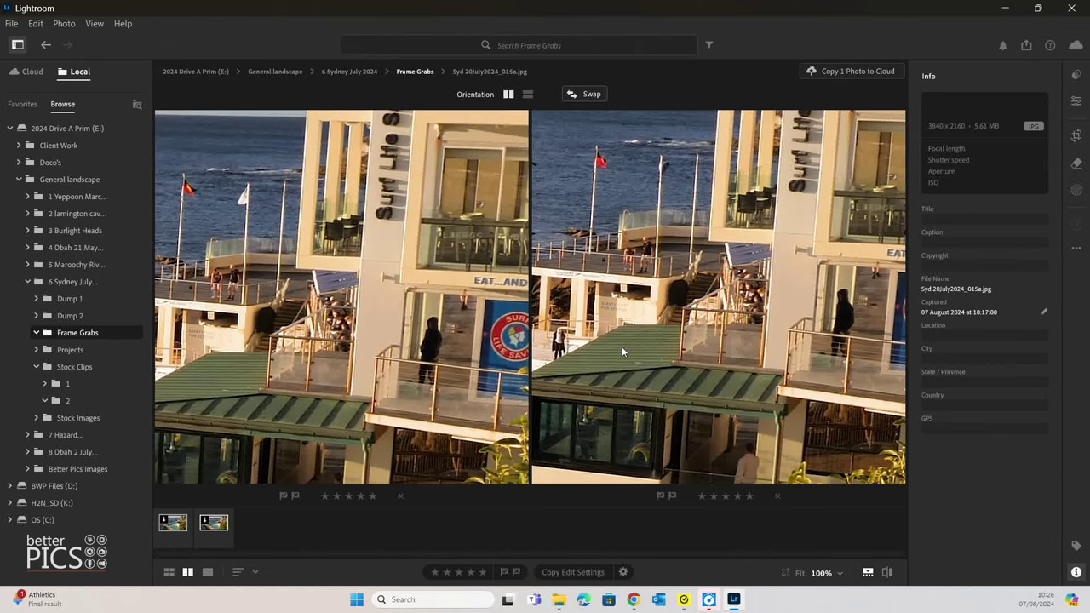
left_click(312, 352)
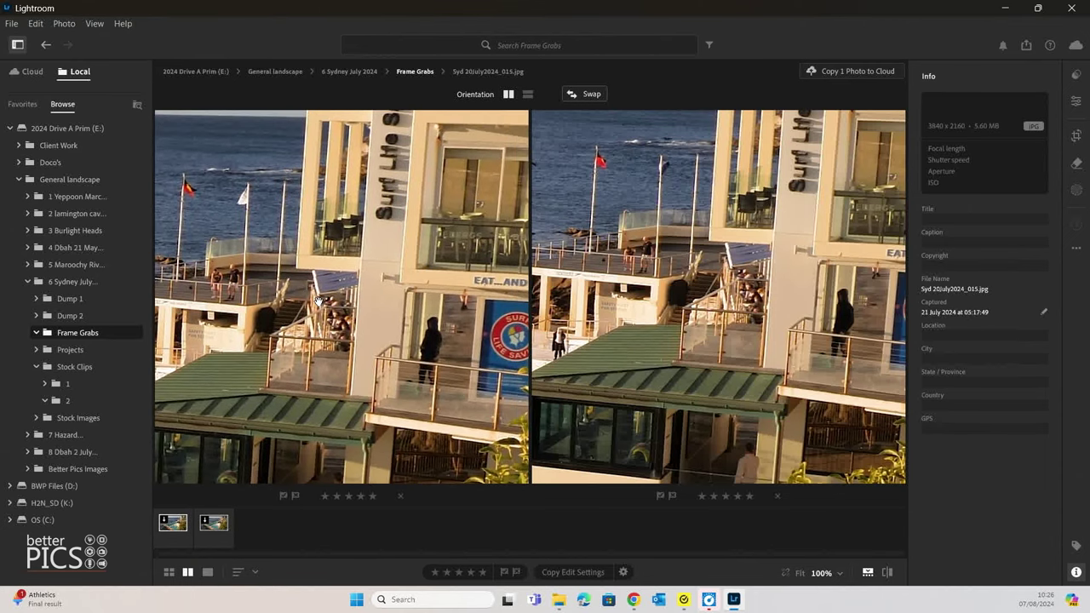
Pan both grabs over the bushes and the building behind them.
left_click_drag(358, 372, 374, 173)
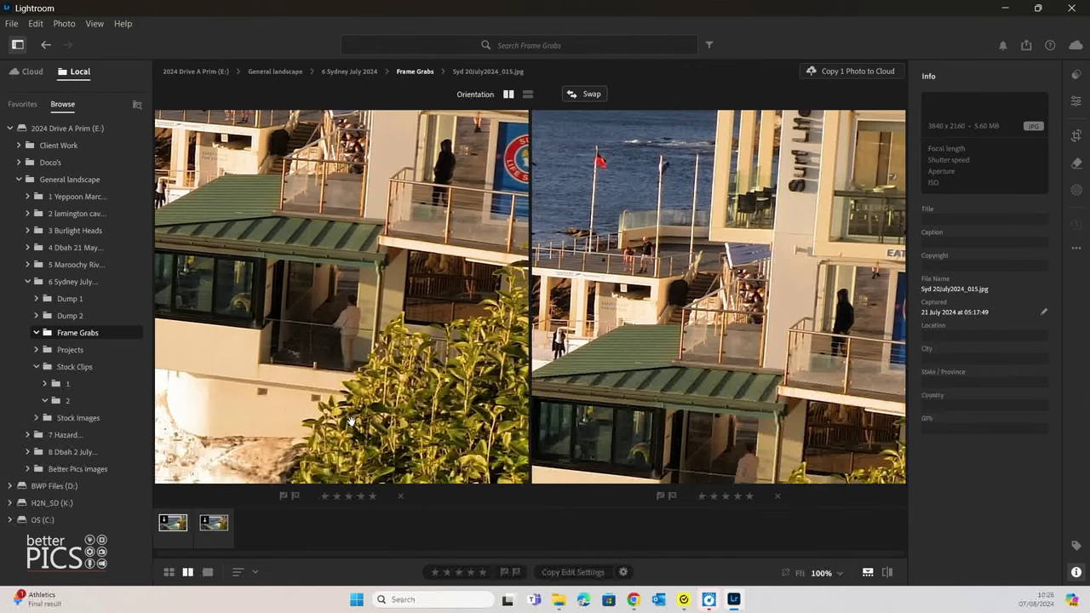
left_click_drag(351, 421, 368, 284)
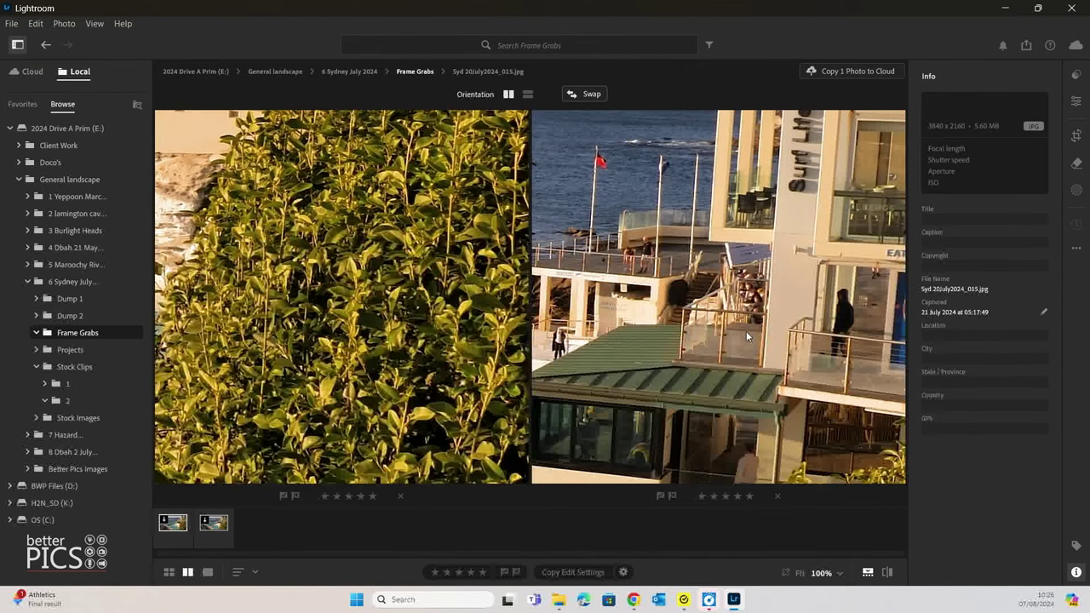
left_click(702, 311)
left_click_drag(702, 312, 675, 207)
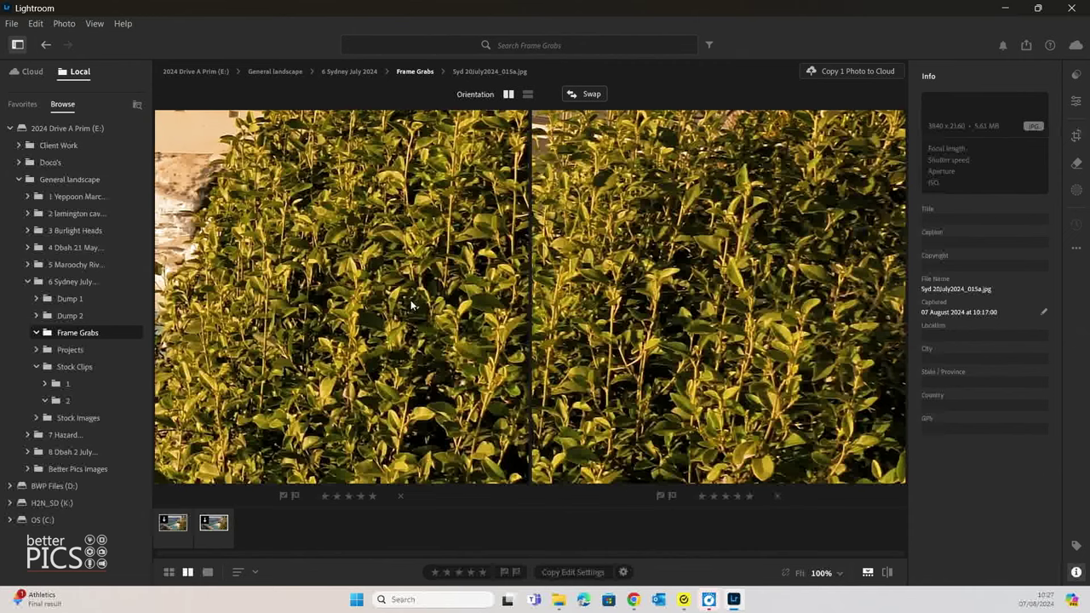
left_click_drag(597, 257, 587, 313)
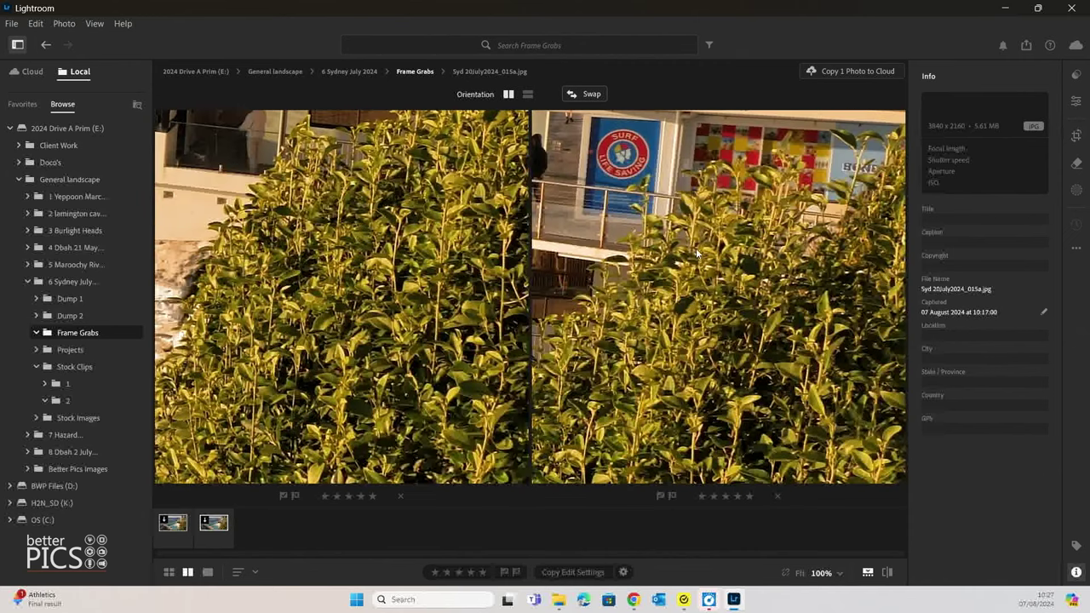
left_click_drag(703, 320, 698, 250)
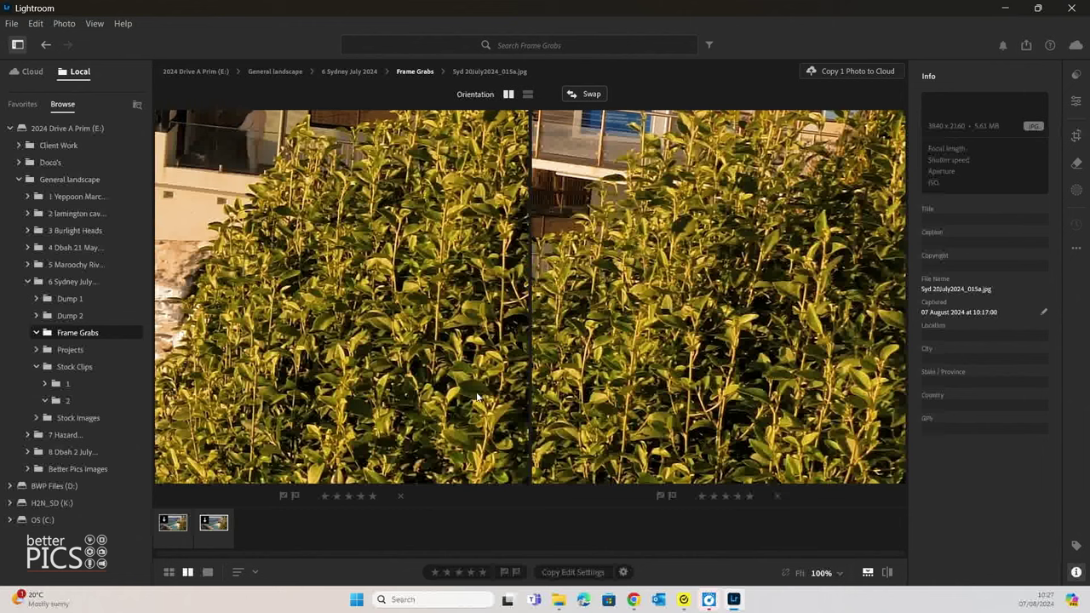
Pan both grabs to the pool's lane lines and steps.
left_click(419, 342)
left_click_drag(331, 316, 442, 446)
left_click(598, 339)
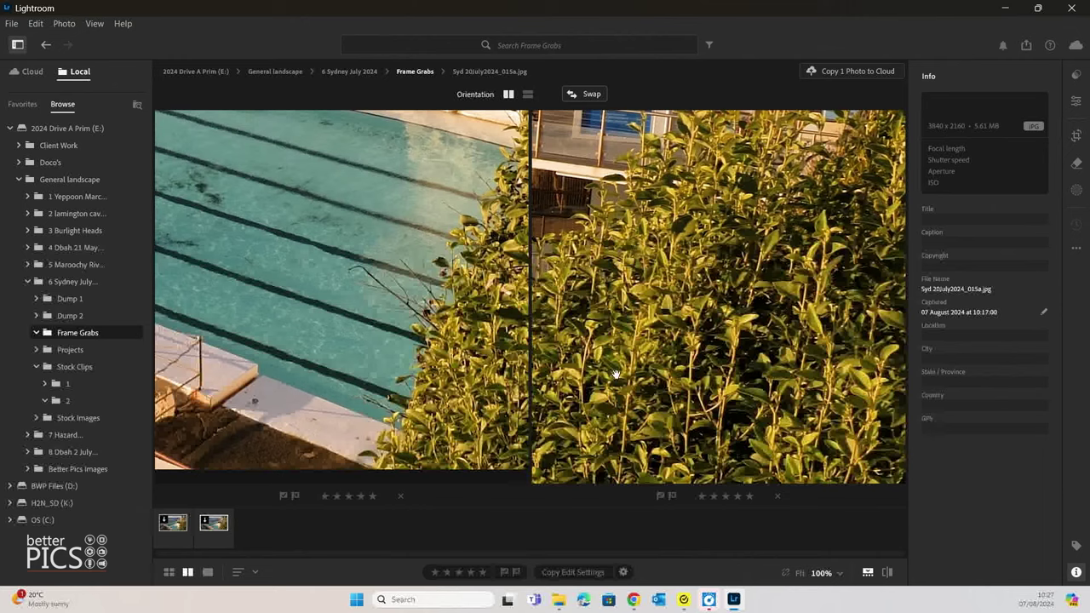
left_click_drag(616, 374, 687, 383)
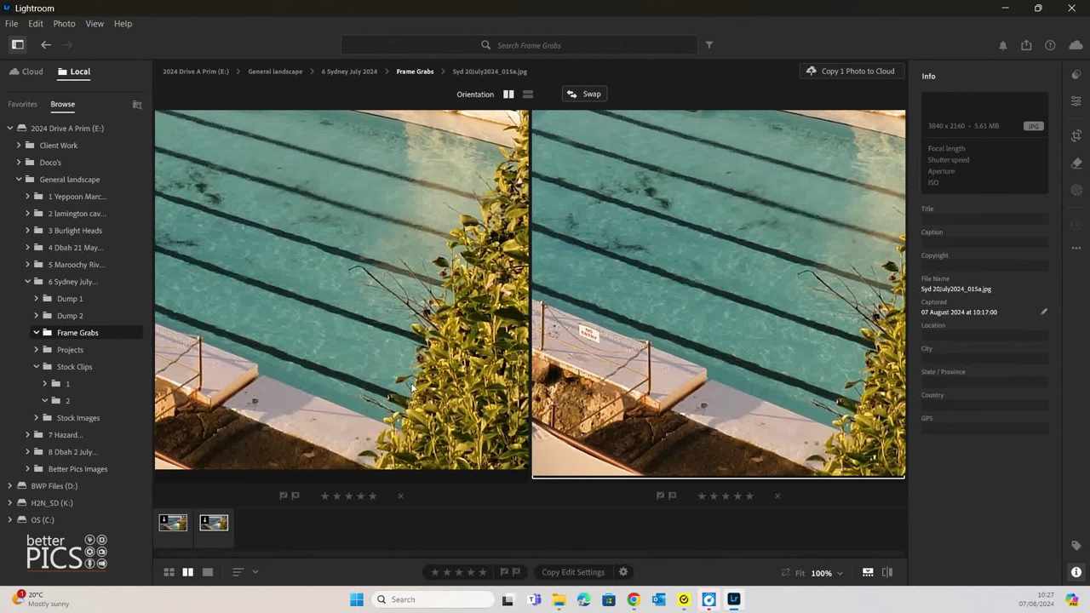
Pan the left grab over the pool steps and corner, then fit both photos.
left_click(386, 353)
left_click_drag(387, 353, 389, 324)
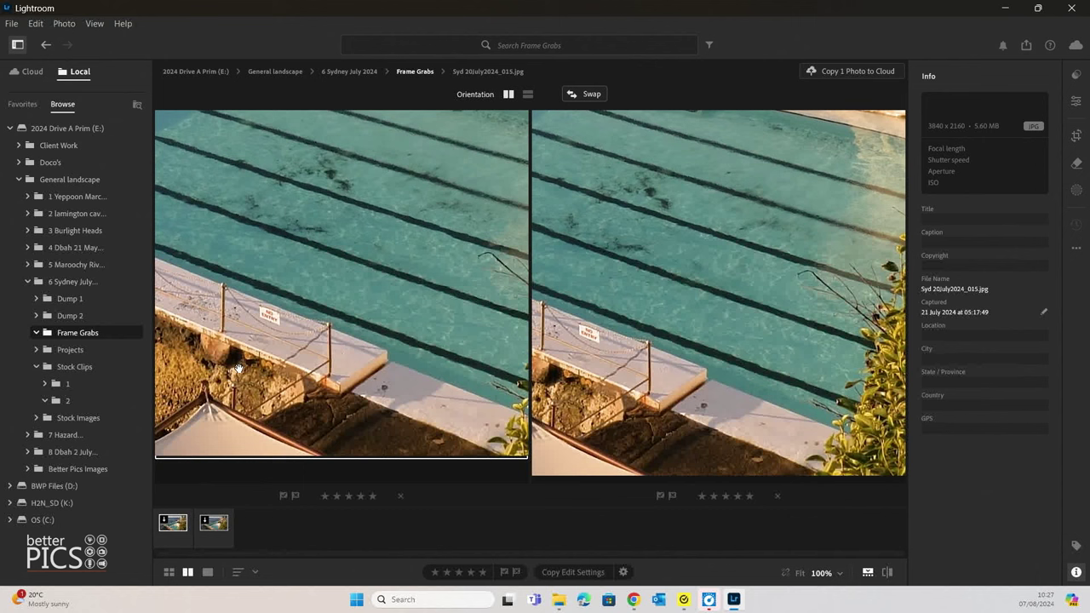
left_click_drag(317, 151, 437, 391)
left_click(437, 390)
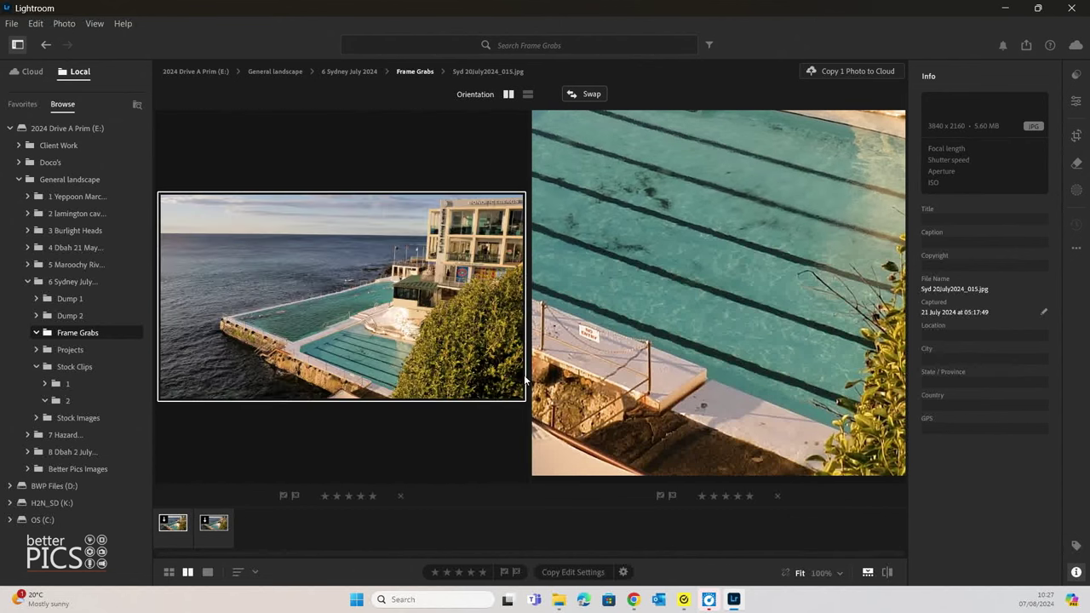
left_click(699, 395)
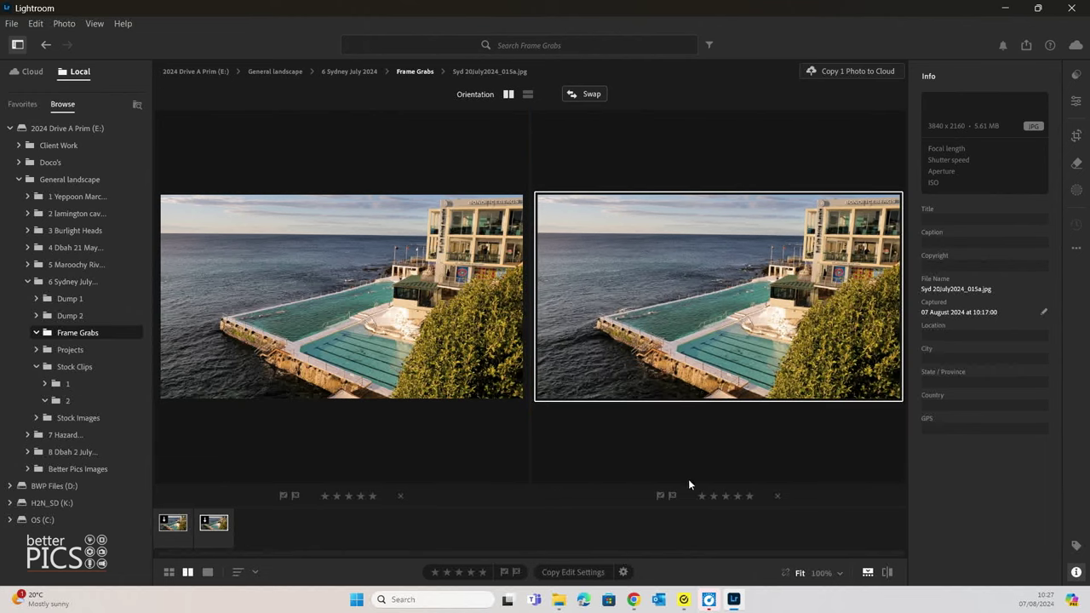